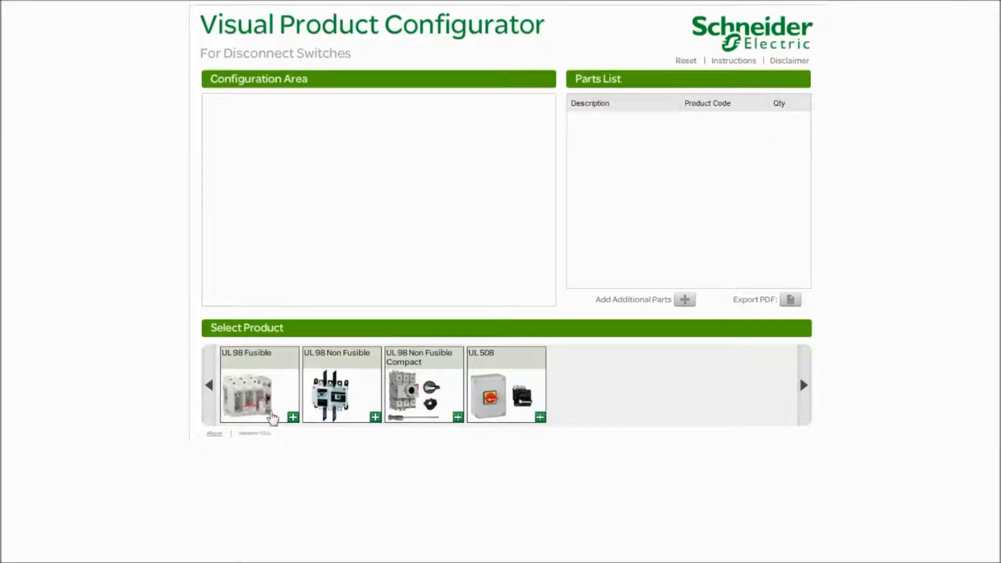
Configure the UL 98 Fusible switch with a Rotary handle, 100 A / 100 A rating and 480 V
{"action": "left_click", "coordinate": [293, 418]}
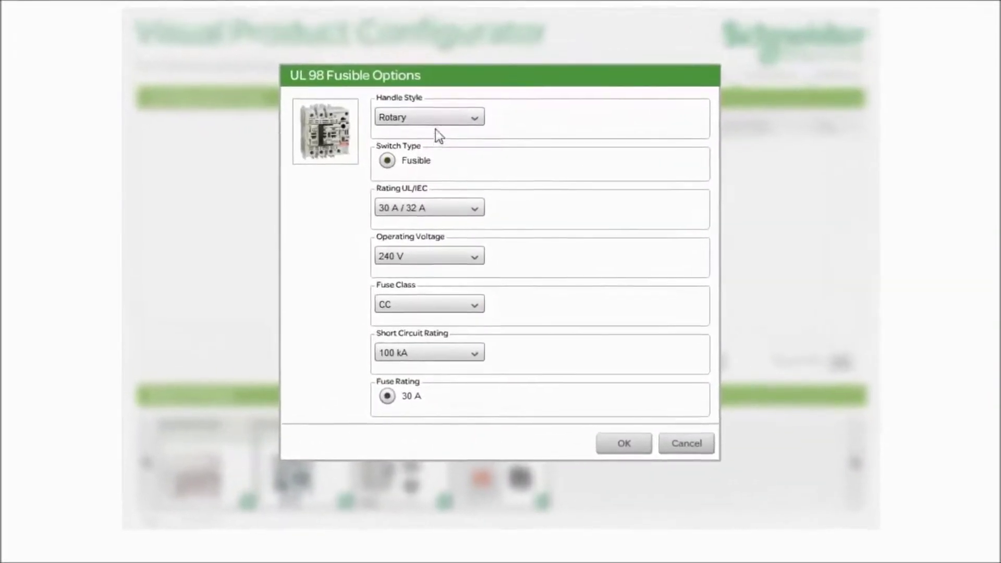
{"action": "left_click", "coordinate": [477, 113]}
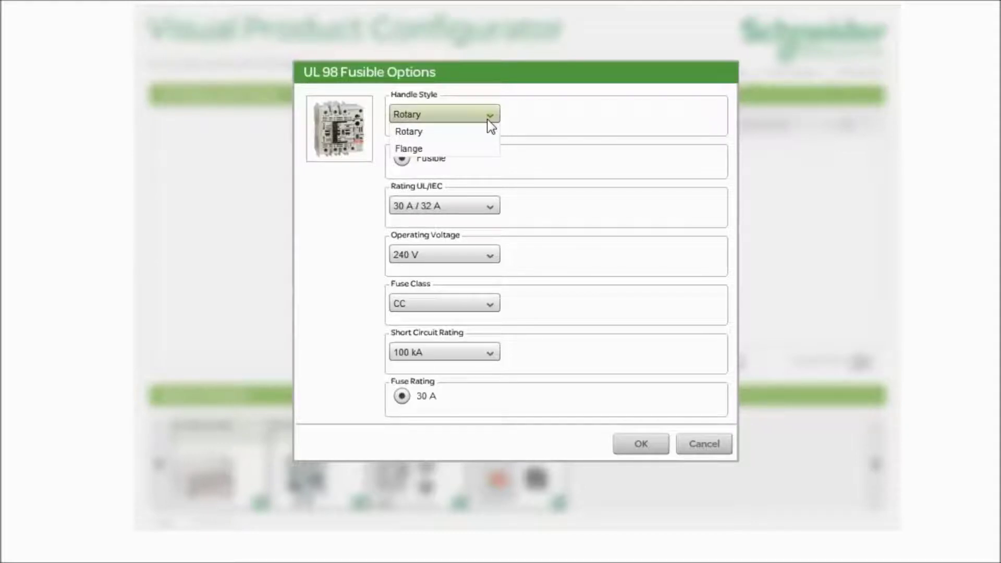
{"action": "left_click", "coordinate": [490, 125]}
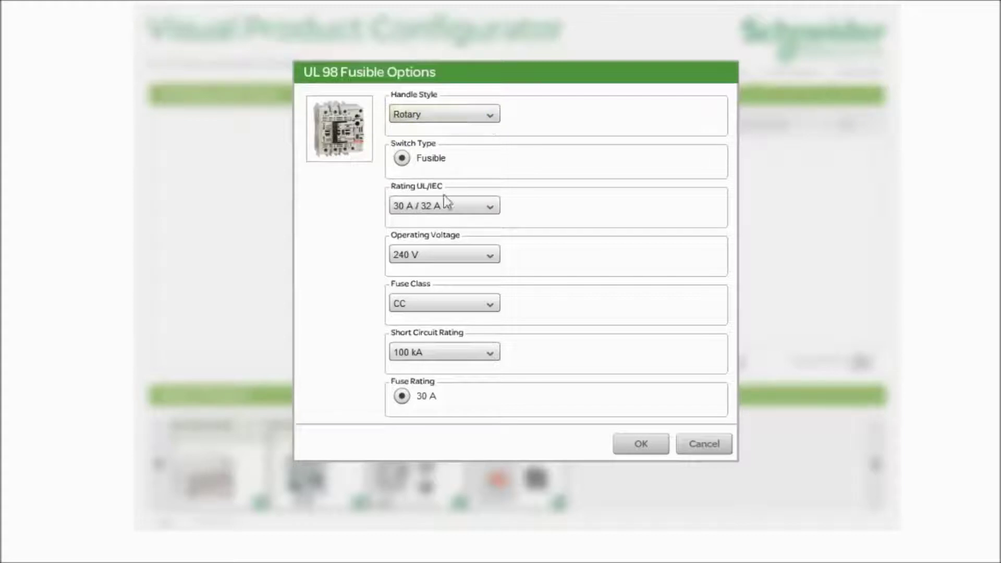
{"action": "left_click", "coordinate": [418, 207]}
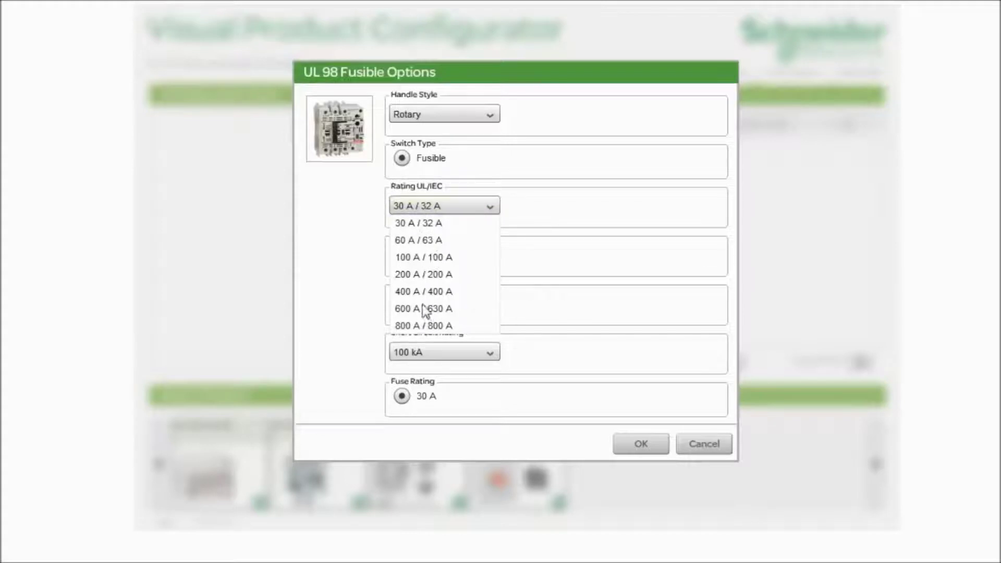
{"action": "left_click", "coordinate": [415, 258]}
{"action": "left_click", "coordinate": [466, 258]}
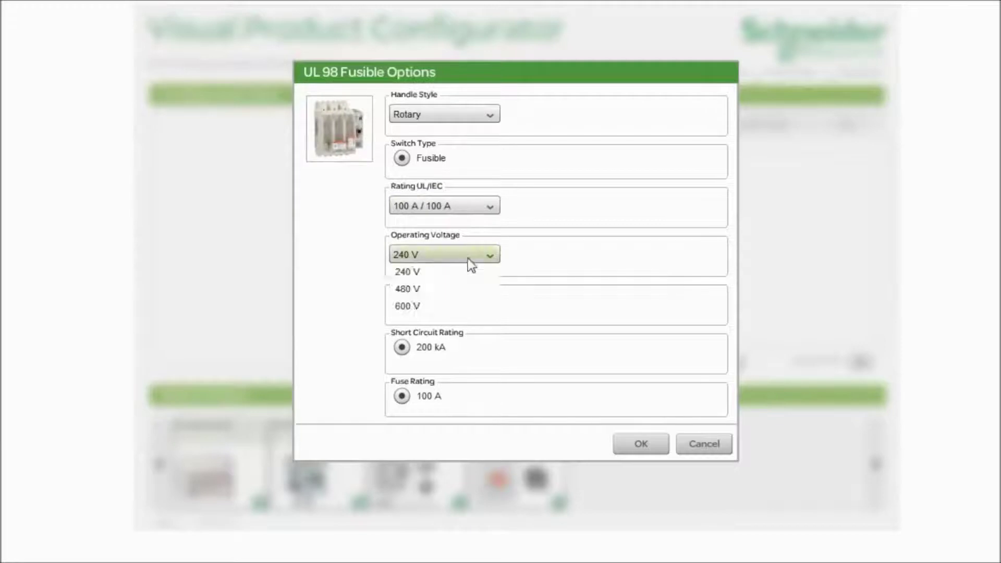
{"action": "left_click", "coordinate": [407, 288]}
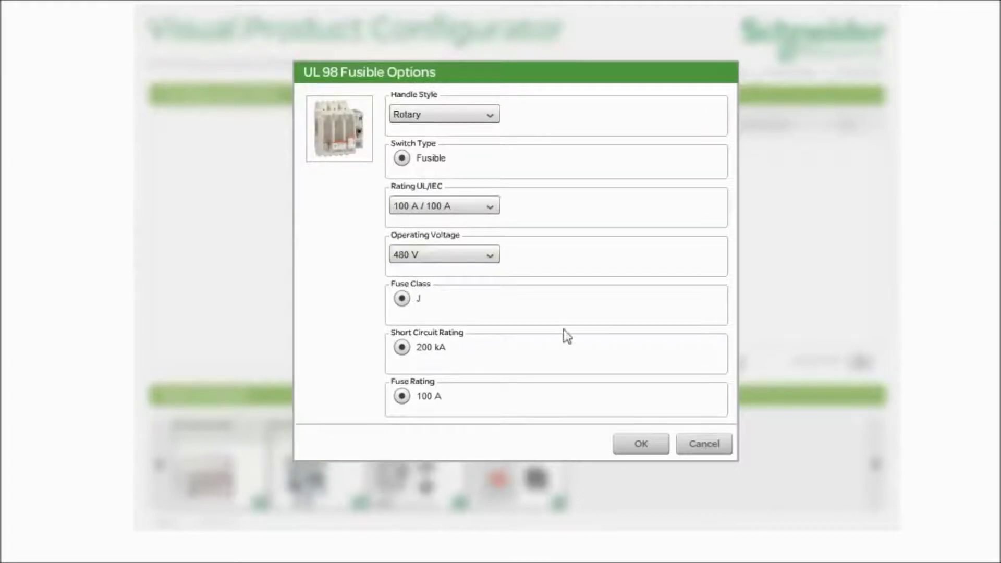
{"action": "left_click", "coordinate": [633, 444]}
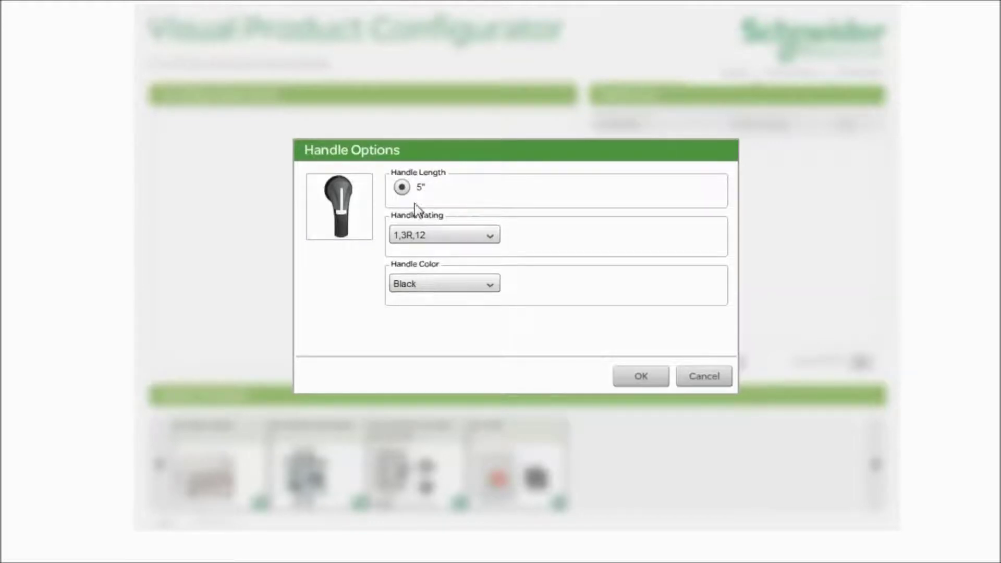
Give the switch handle a 4,4X rating in Red/Yellow and add it to the parts list
{"action": "left_click", "coordinate": [442, 237]}
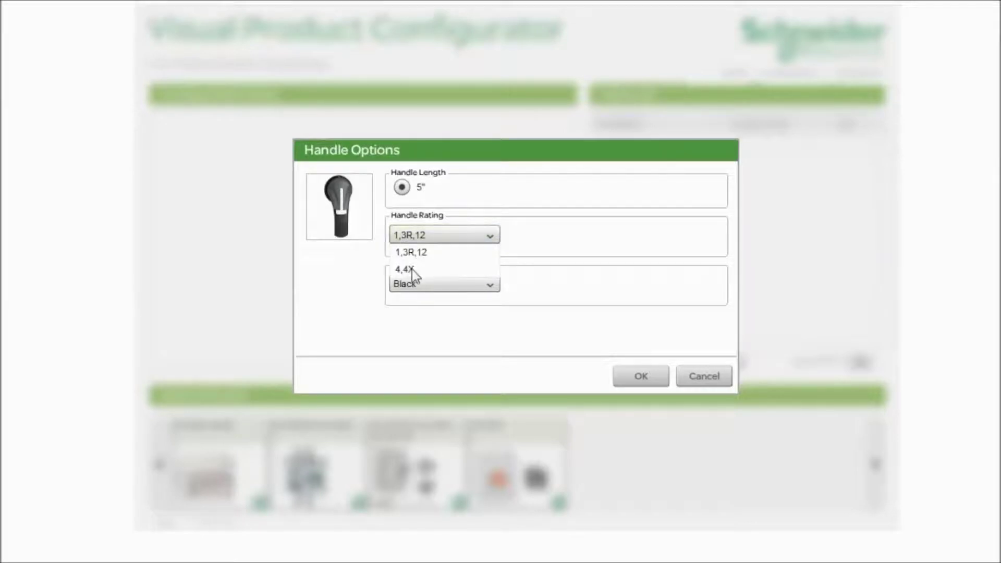
{"action": "left_click", "coordinate": [412, 269]}
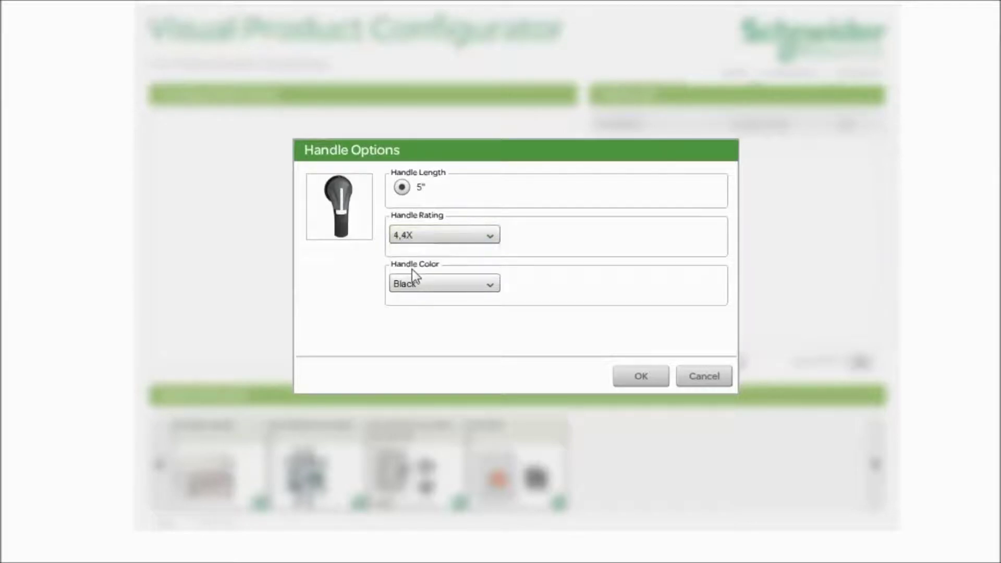
{"action": "left_click", "coordinate": [439, 287]}
{"action": "left_click", "coordinate": [412, 318]}
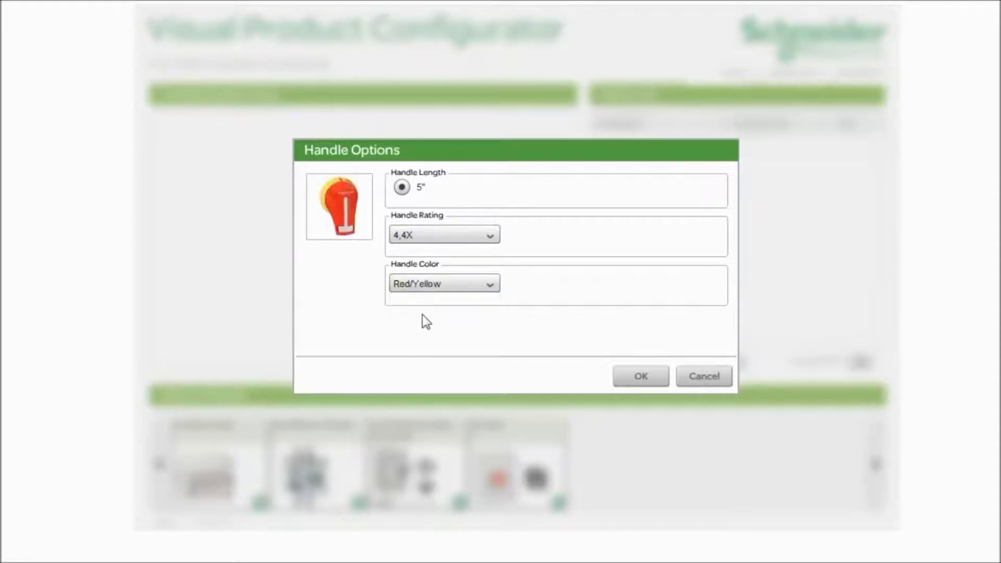
{"action": "left_click", "coordinate": [641, 380]}
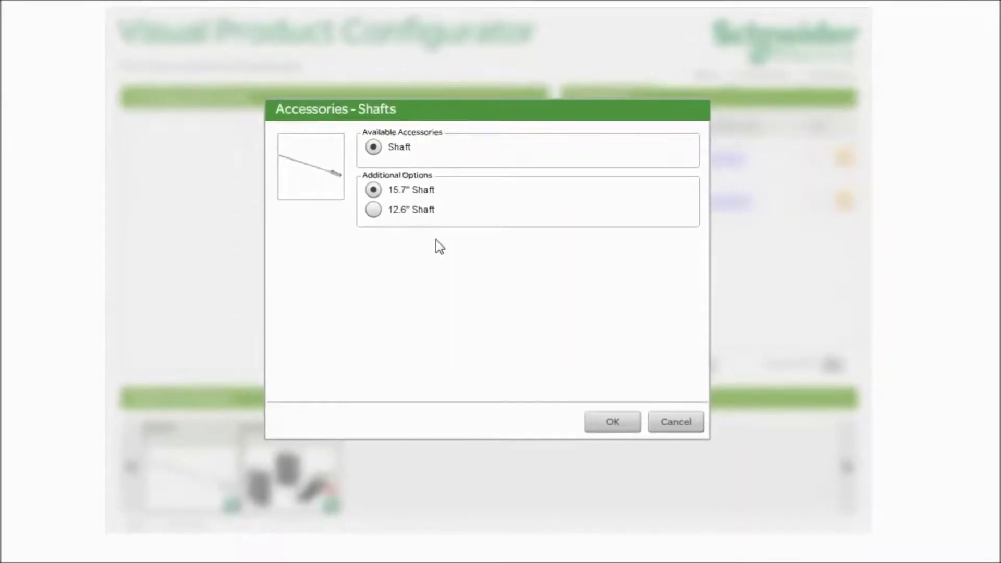
Select the 12.6" shaft length for the shaft accessory
{"action": "left_click", "coordinate": [420, 211]}
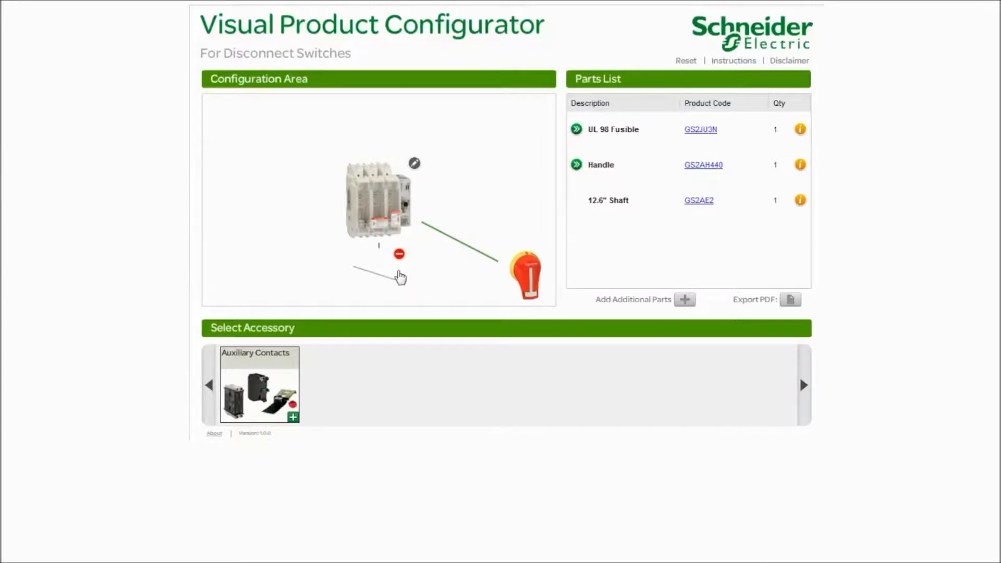
Replace the 12.6" shaft with a 15.7" shaft in the configuration
{"action": "left_click", "coordinate": [399, 255]}
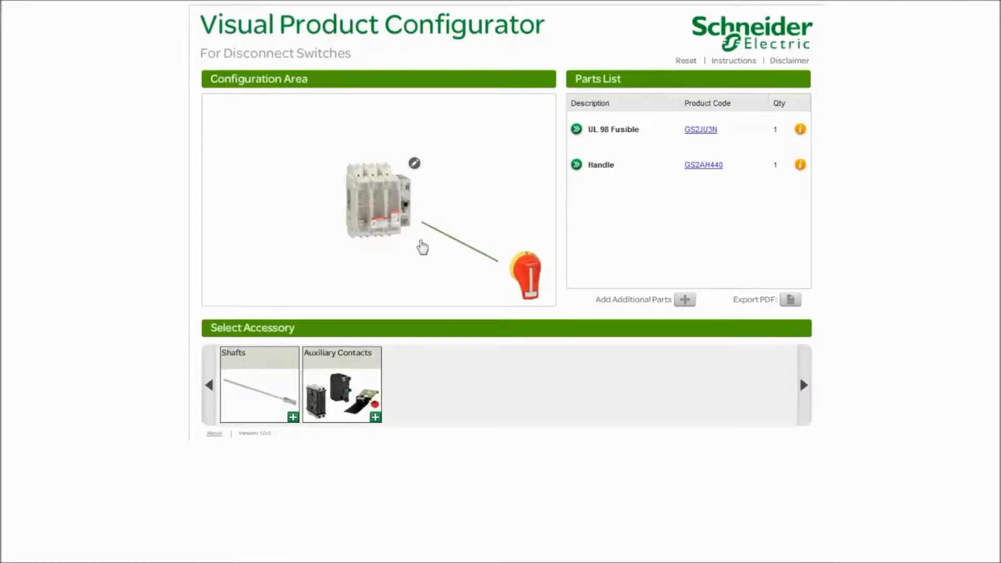
{"action": "left_click", "coordinate": [292, 415]}
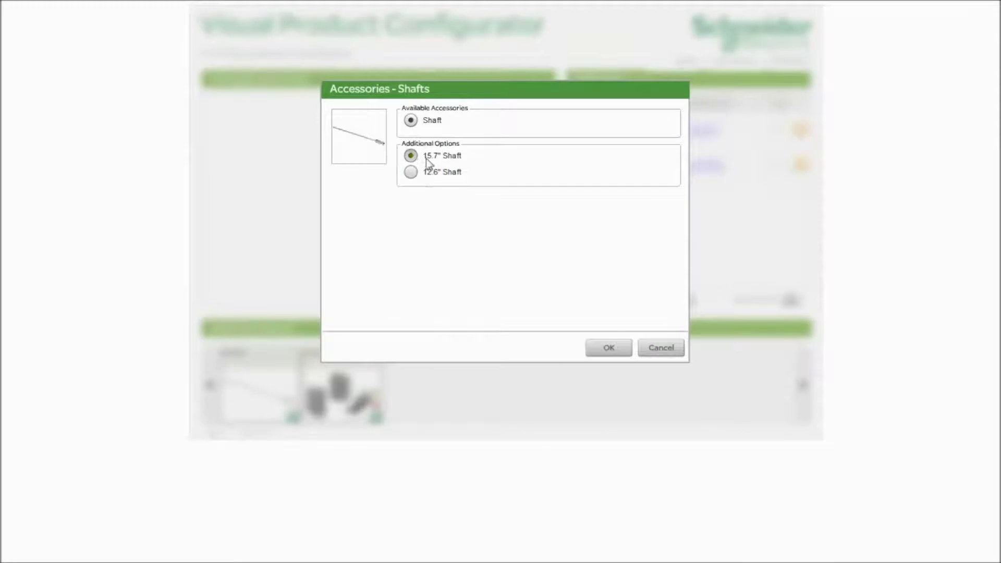
{"action": "left_click", "coordinate": [595, 348]}
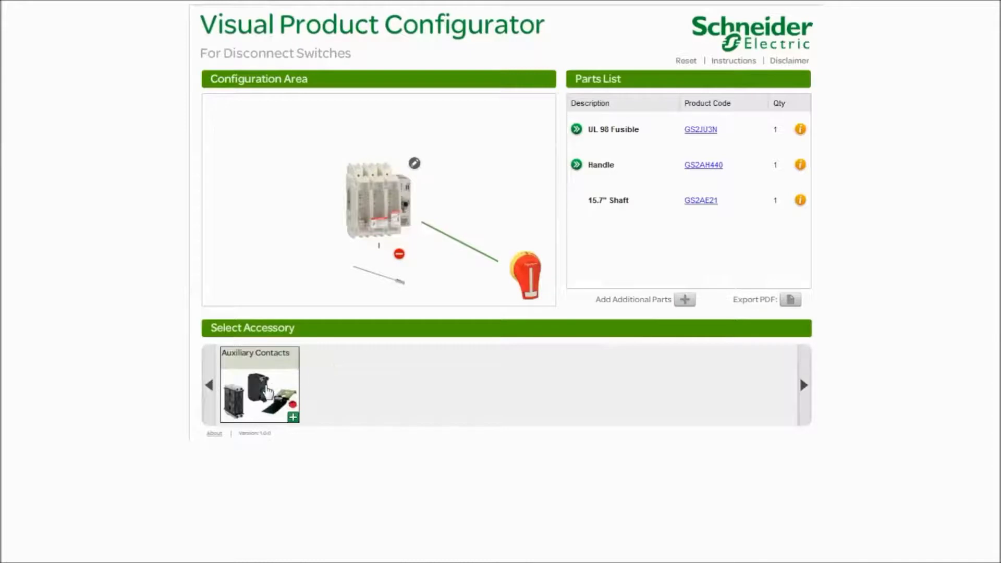
Add an Auxiliary Contact (1) NC, then begin adding additional parts
{"action": "left_click", "coordinate": [293, 417]}
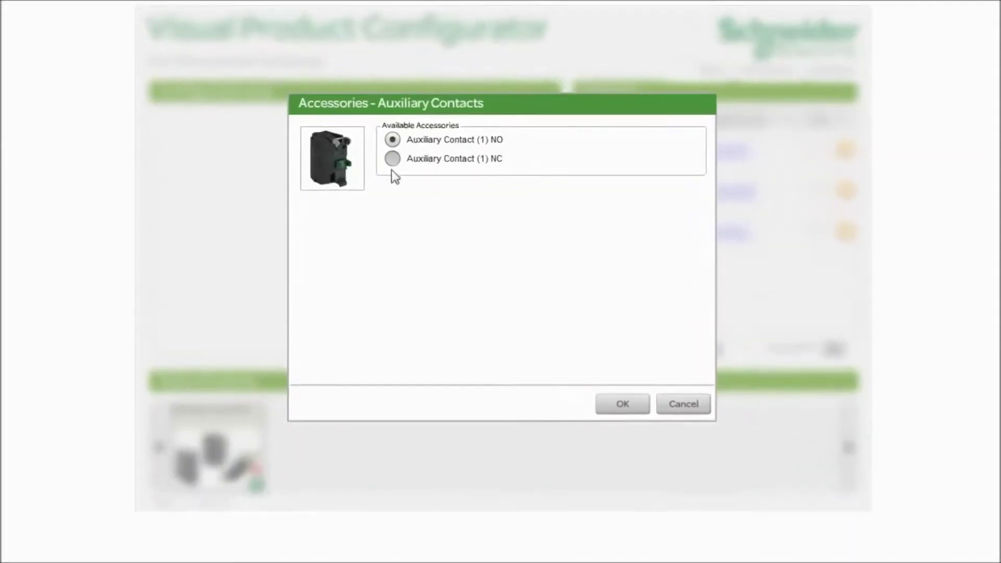
{"action": "left_click", "coordinate": [408, 143]}
{"action": "left_click", "coordinate": [604, 410]}
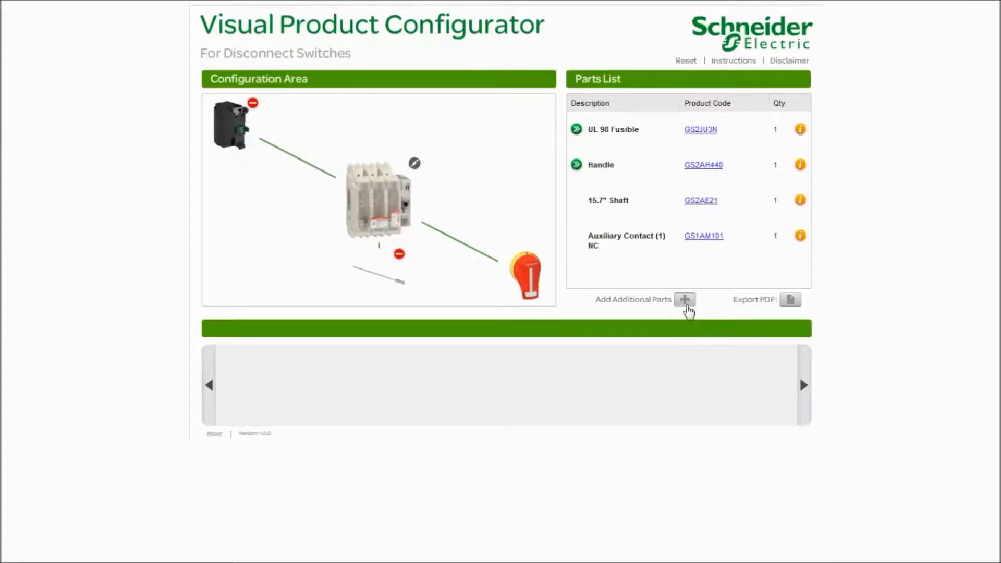
{"action": "left_click", "coordinate": [685, 301]}
{"action": "left_click", "coordinate": [452, 269]}
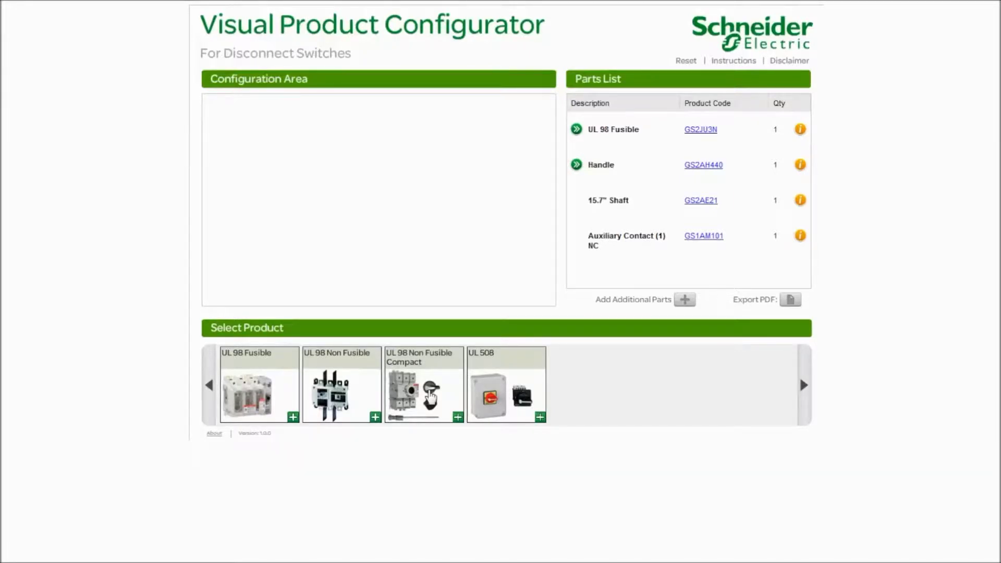
Add a UL 98 Non Fusible switch kit rated 60 A / 63 A with a Red/Yellow 4,4X handle
{"action": "left_click", "coordinate": [458, 417]}
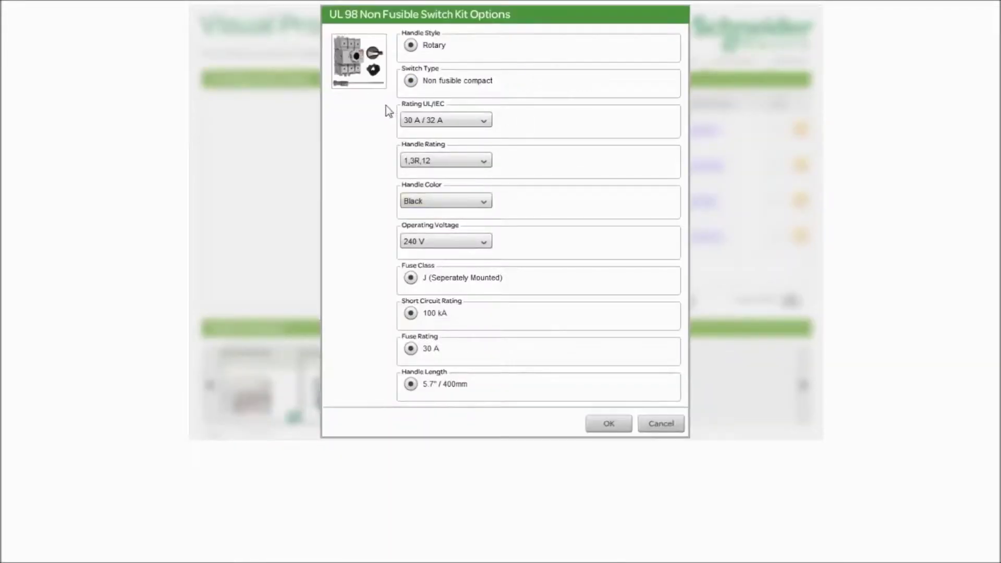
{"action": "left_click", "coordinate": [437, 123]}
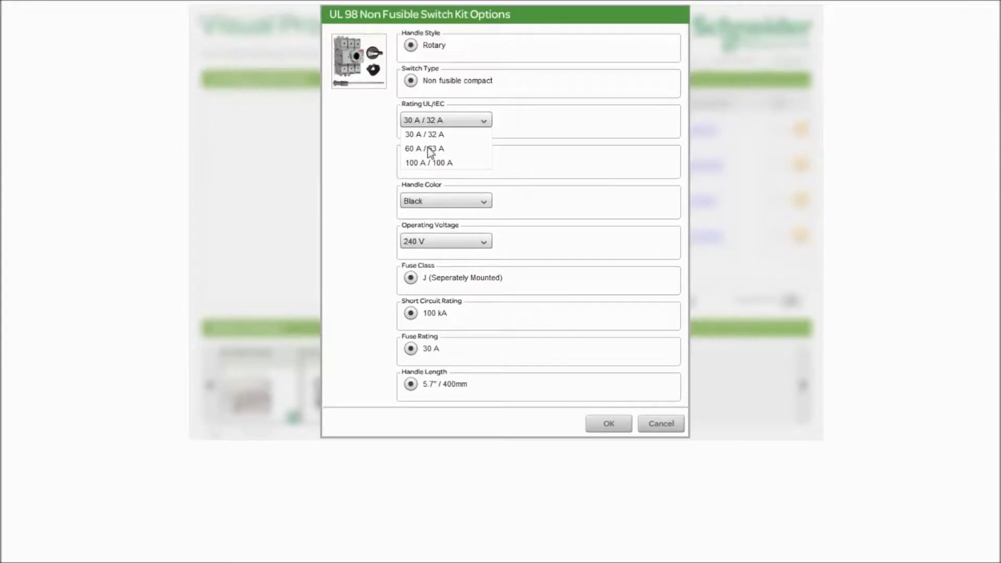
{"action": "left_click", "coordinate": [427, 148]}
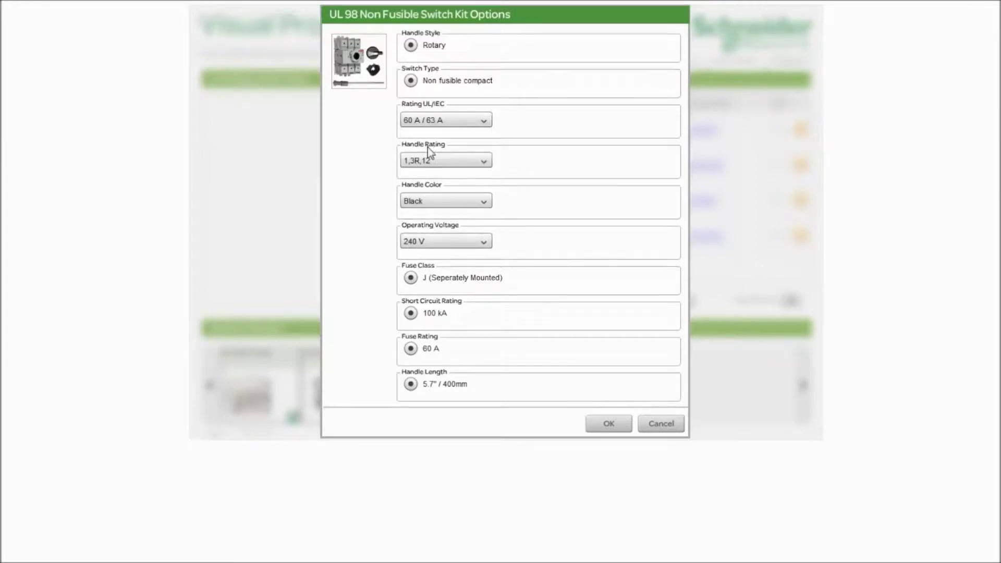
{"action": "left_click", "coordinate": [471, 161]}
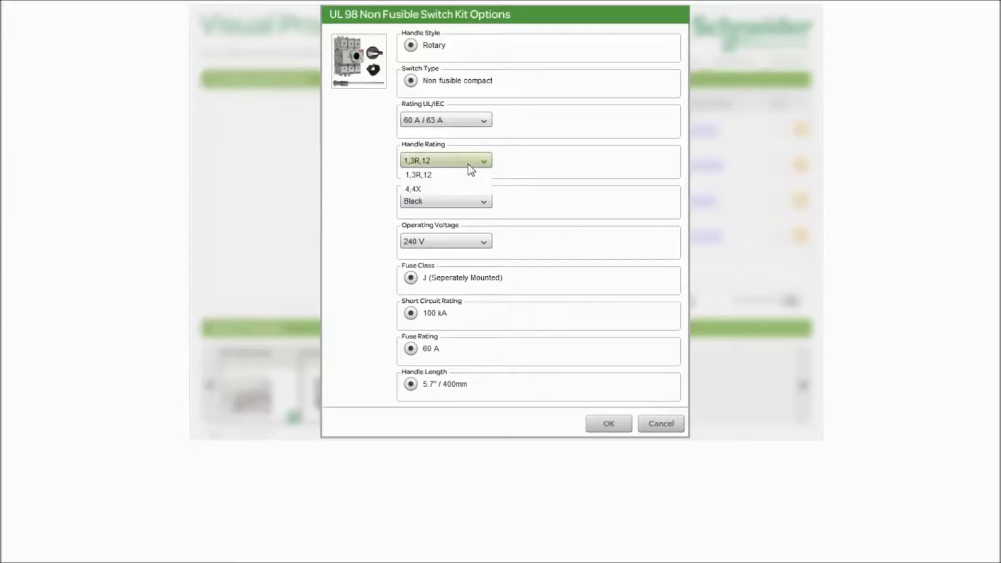
{"action": "left_click", "coordinate": [419, 189]}
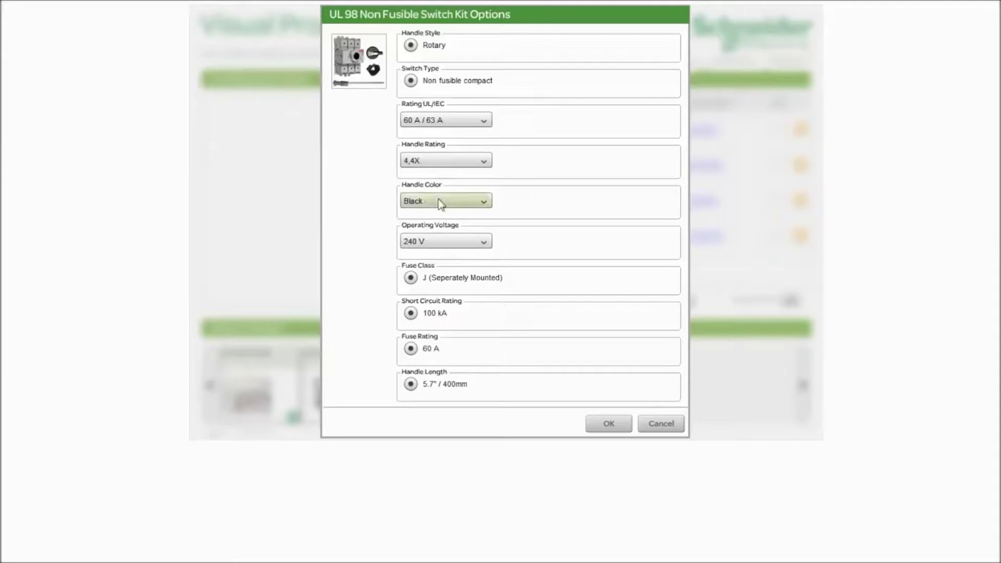
{"action": "left_click", "coordinate": [439, 203]}
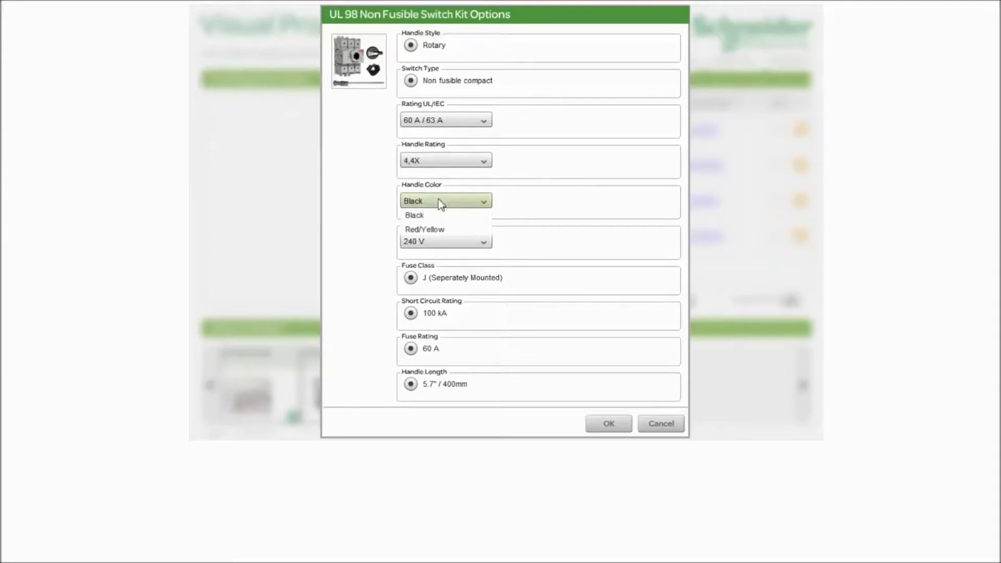
{"action": "left_click", "coordinate": [426, 231]}
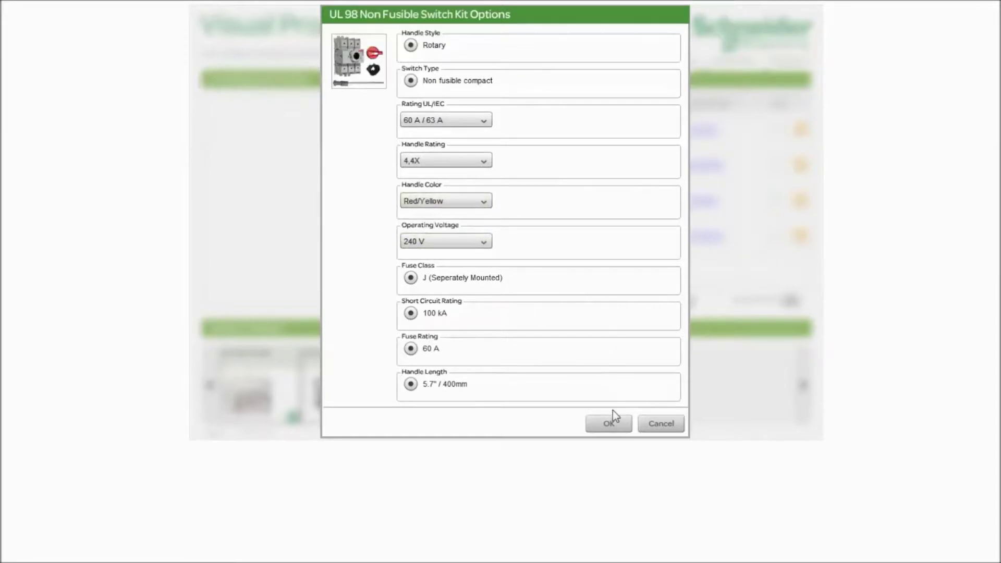
{"action": "left_click", "coordinate": [611, 423]}
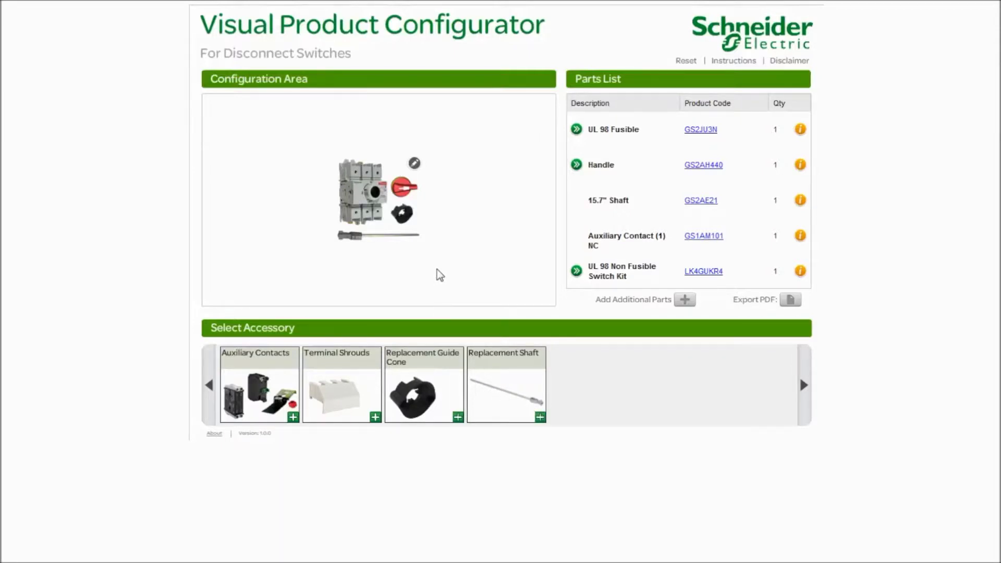
{"action": "left_click", "coordinate": [687, 301]}
Add a UL 508 switch as the Switch + Handle installed on Unit type
{"action": "left_click", "coordinate": [471, 271]}
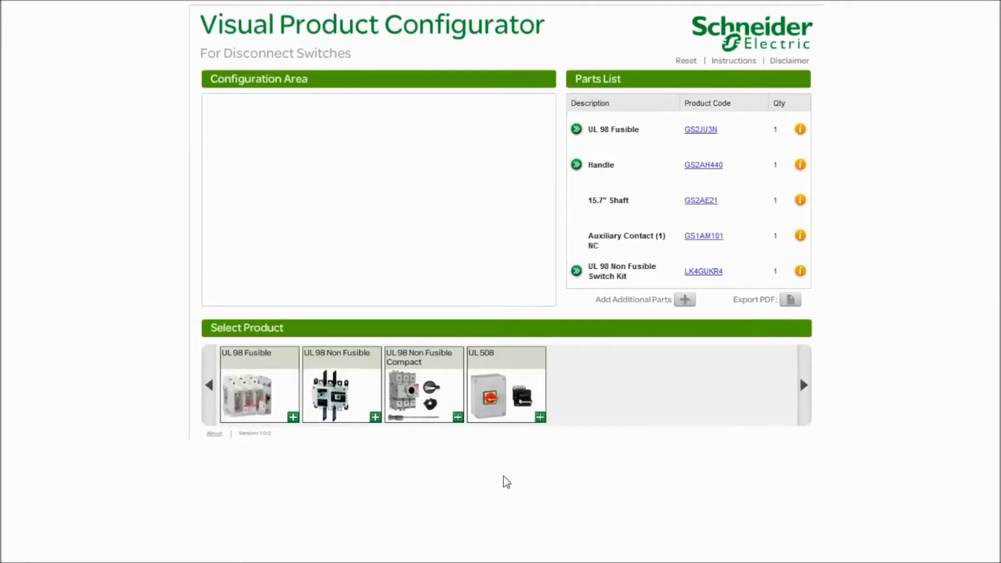
{"action": "left_click", "coordinate": [540, 418]}
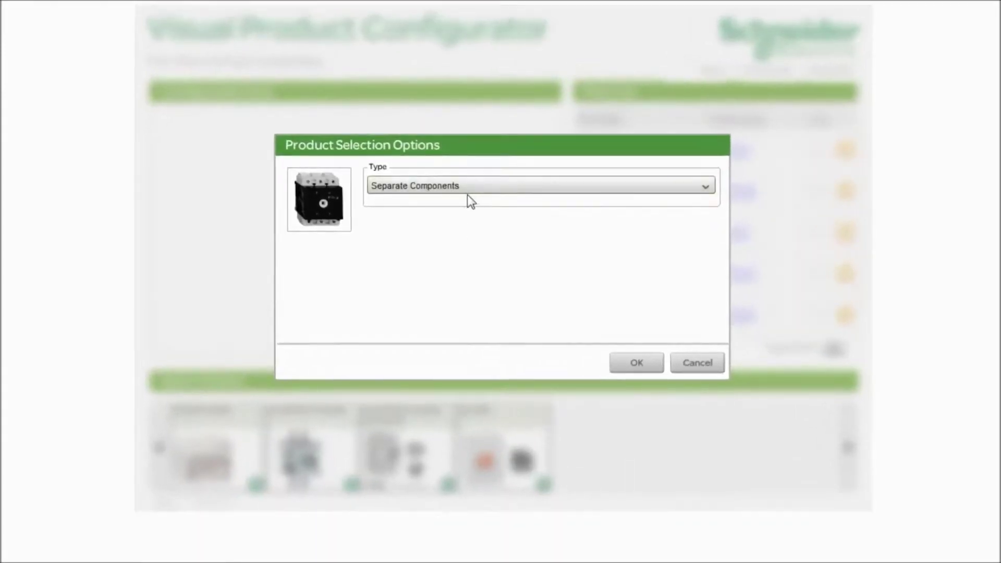
{"action": "left_click", "coordinate": [464, 188]}
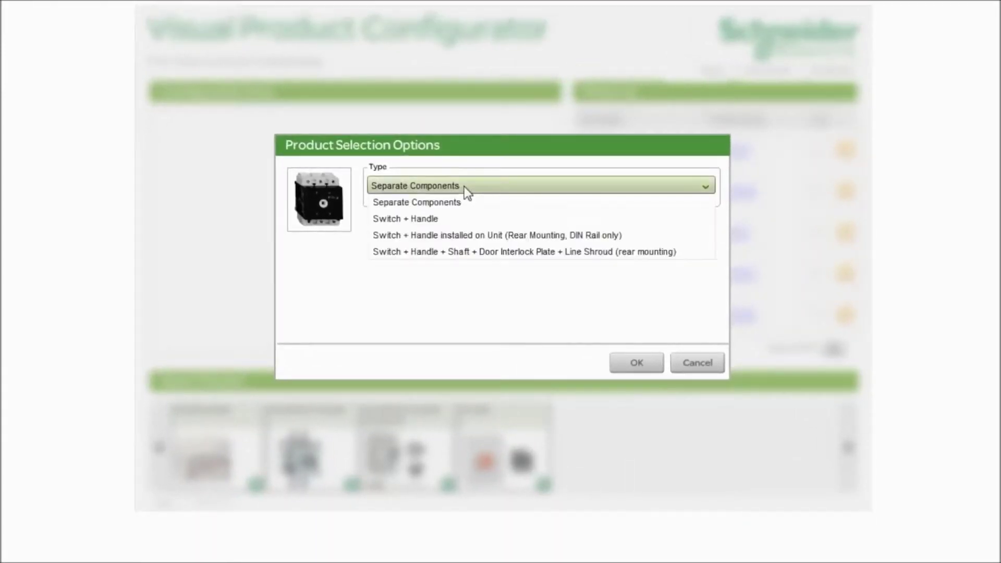
{"action": "left_click", "coordinate": [415, 237]}
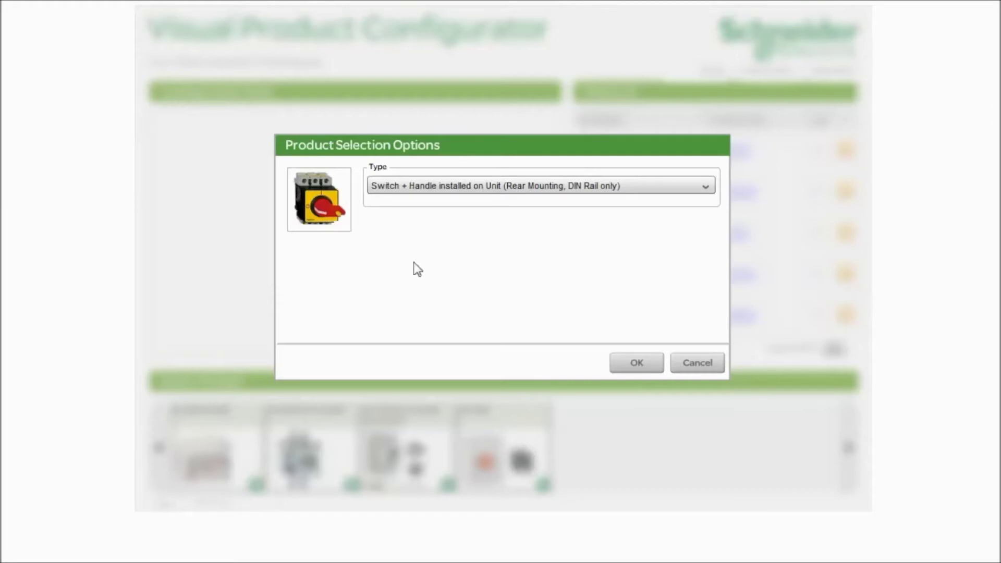
{"action": "left_click", "coordinate": [638, 363]}
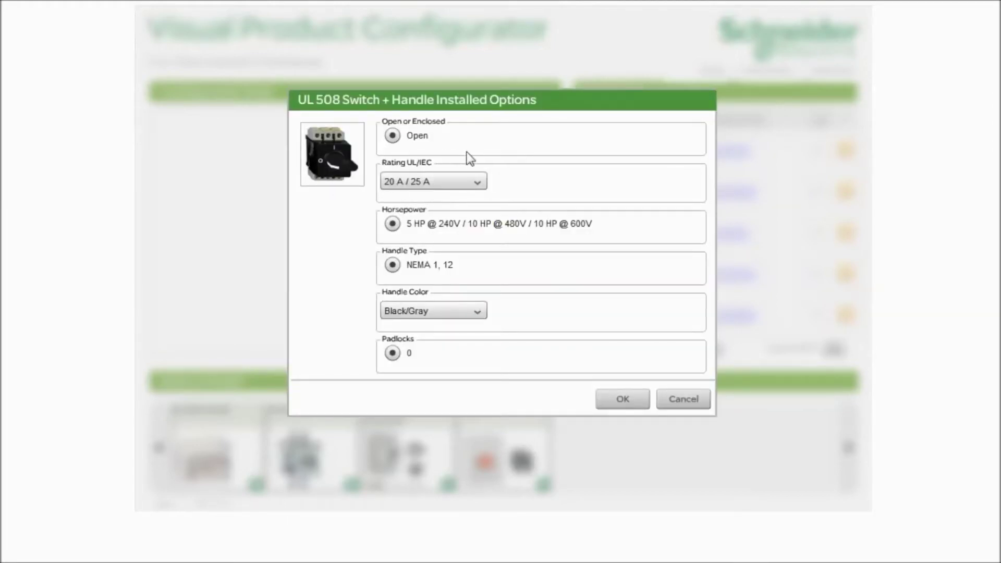
Rate the UL 508 switch 45 A / 63 A with a Red/Yellow handle
{"action": "left_click", "coordinate": [478, 184]}
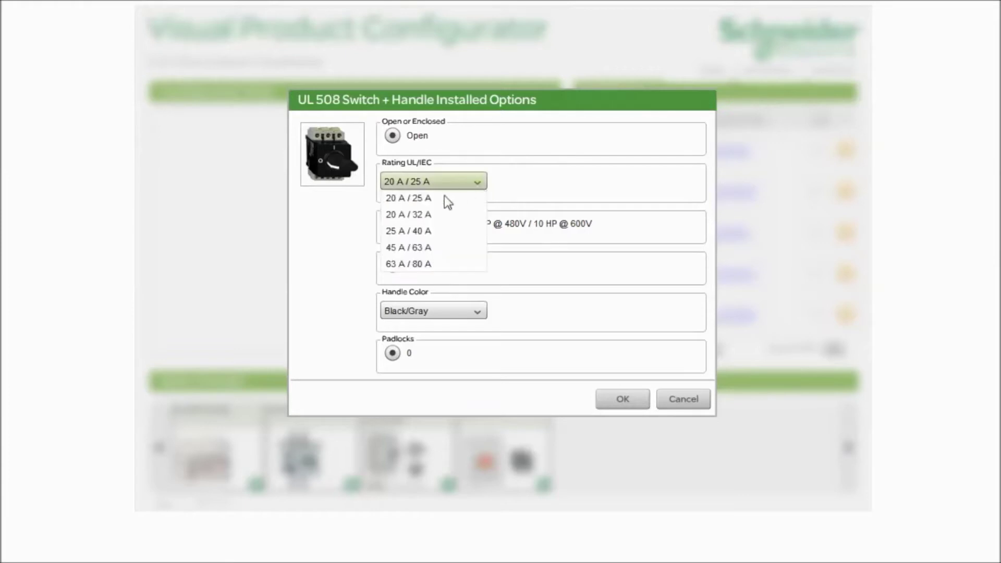
{"action": "left_click", "coordinate": [413, 248]}
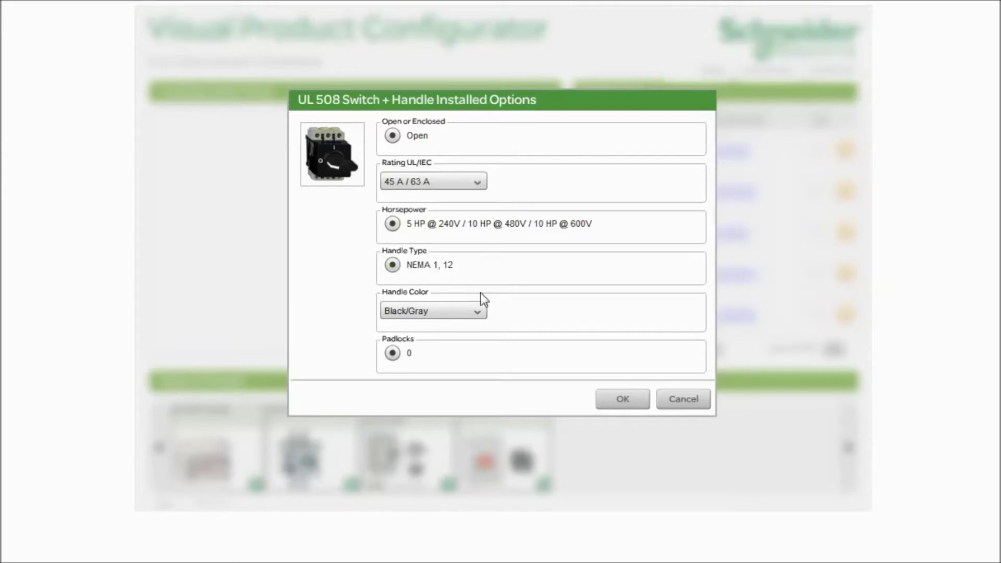
{"action": "left_click", "coordinate": [462, 309]}
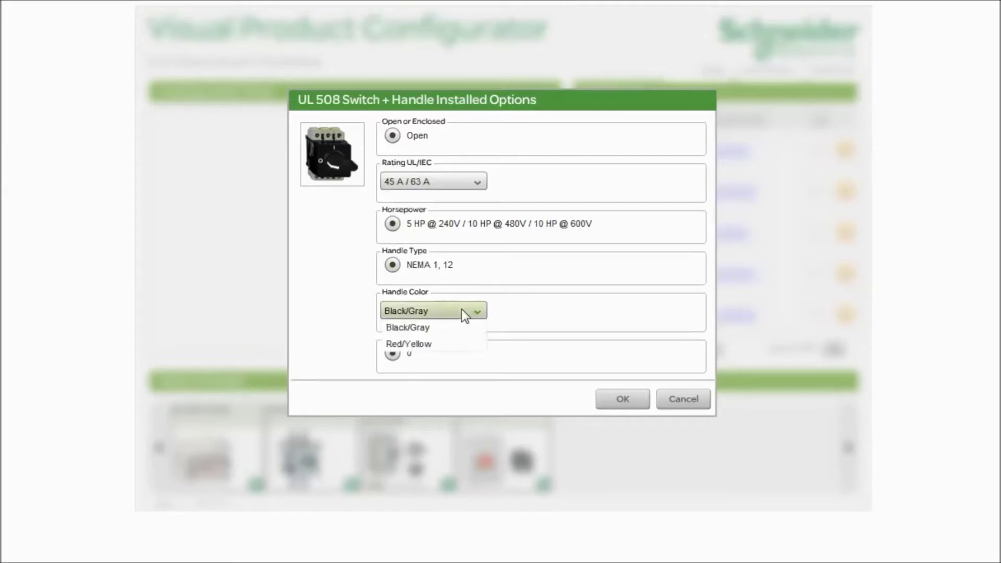
{"action": "left_click", "coordinate": [412, 347]}
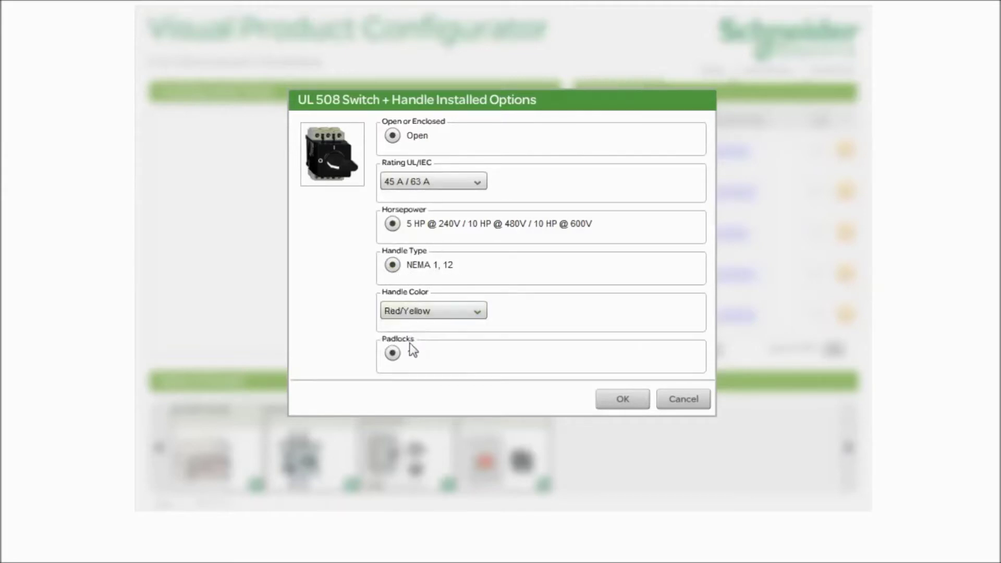
{"action": "left_click", "coordinate": [623, 404]}
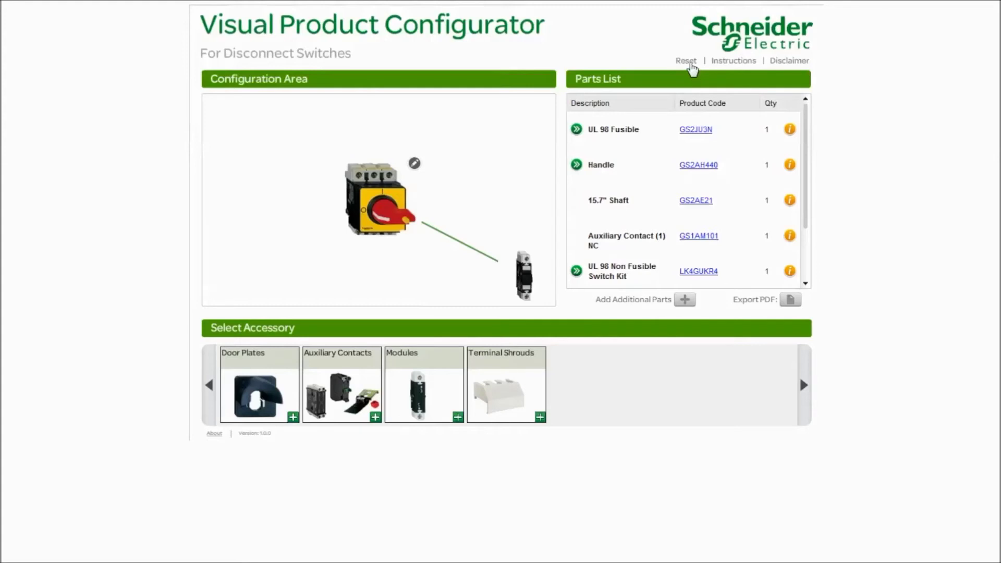
{"action": "left_click", "coordinate": [686, 61]}
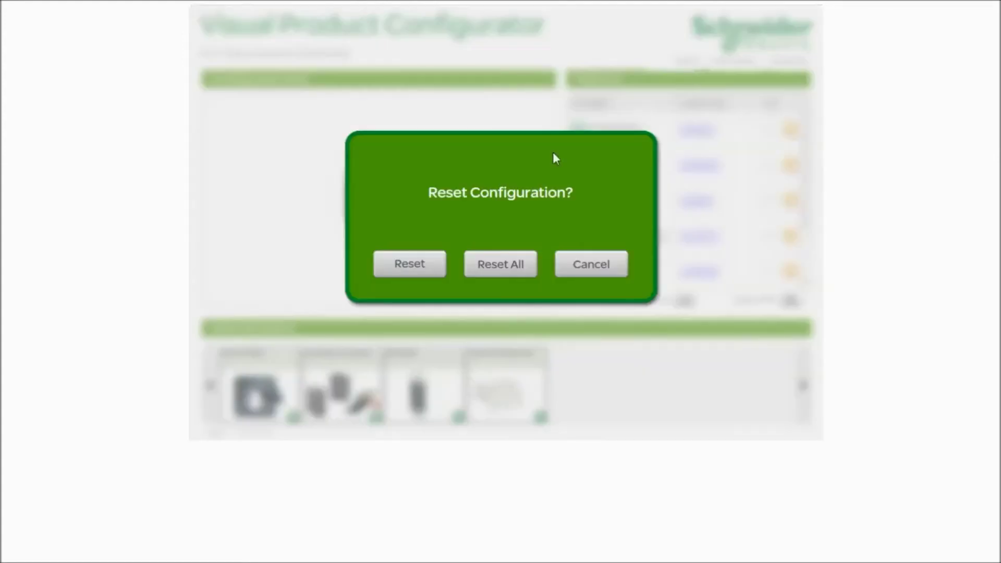
Choose Reset All to clear the whole configuration and parts list
{"action": "left_click", "coordinate": [489, 267]}
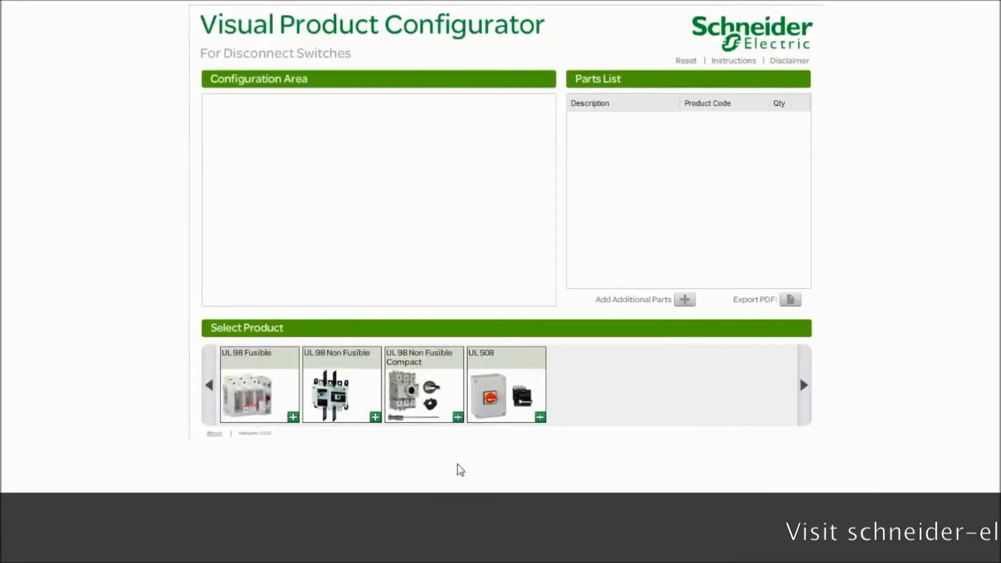